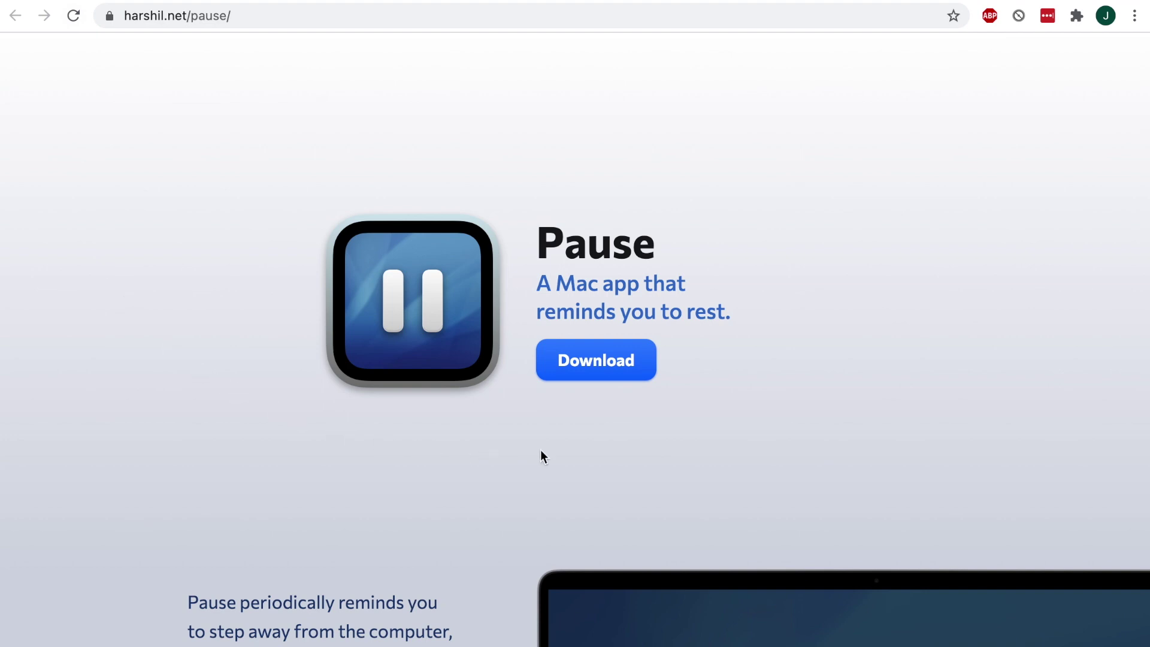
Download Pause from harshil.net/pause and open the downloaded pause.zip
click(633, 371)
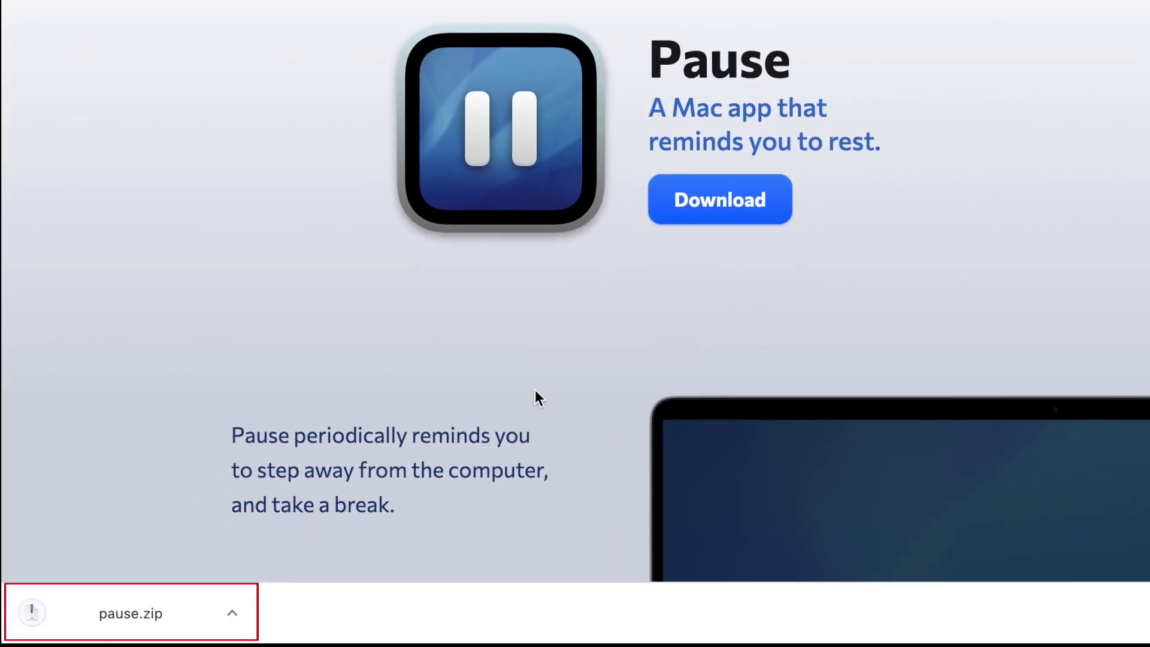
click(119, 620)
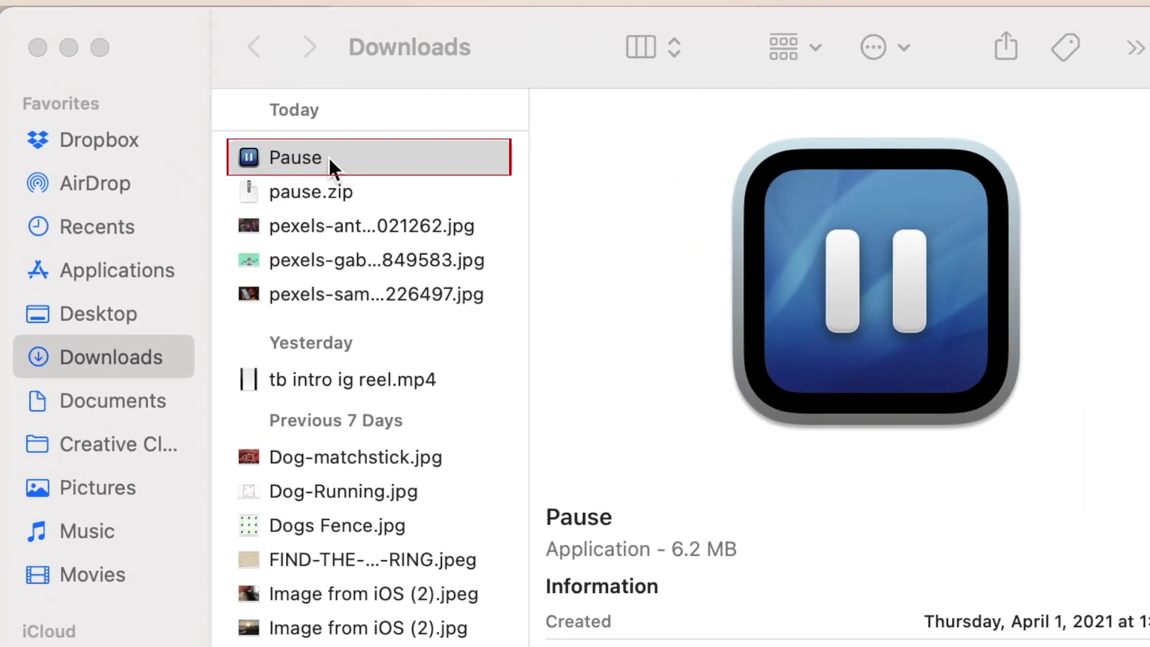
Launch Pause from Downloads and get past the internet-download security warning
double_click(327, 156)
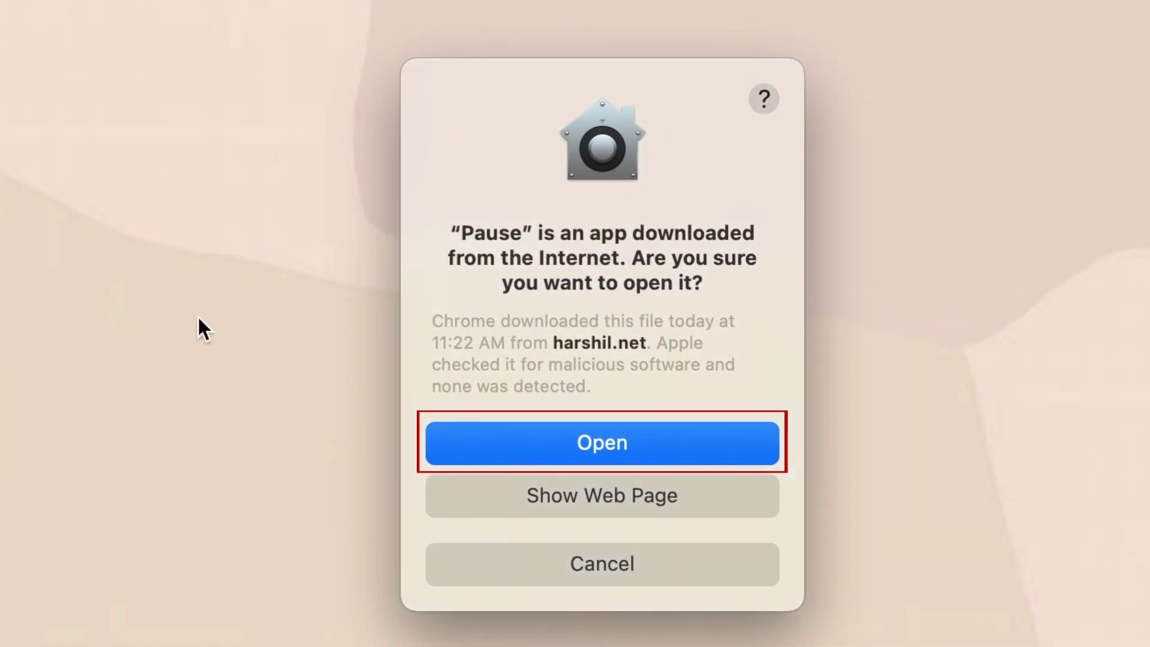
click(593, 445)
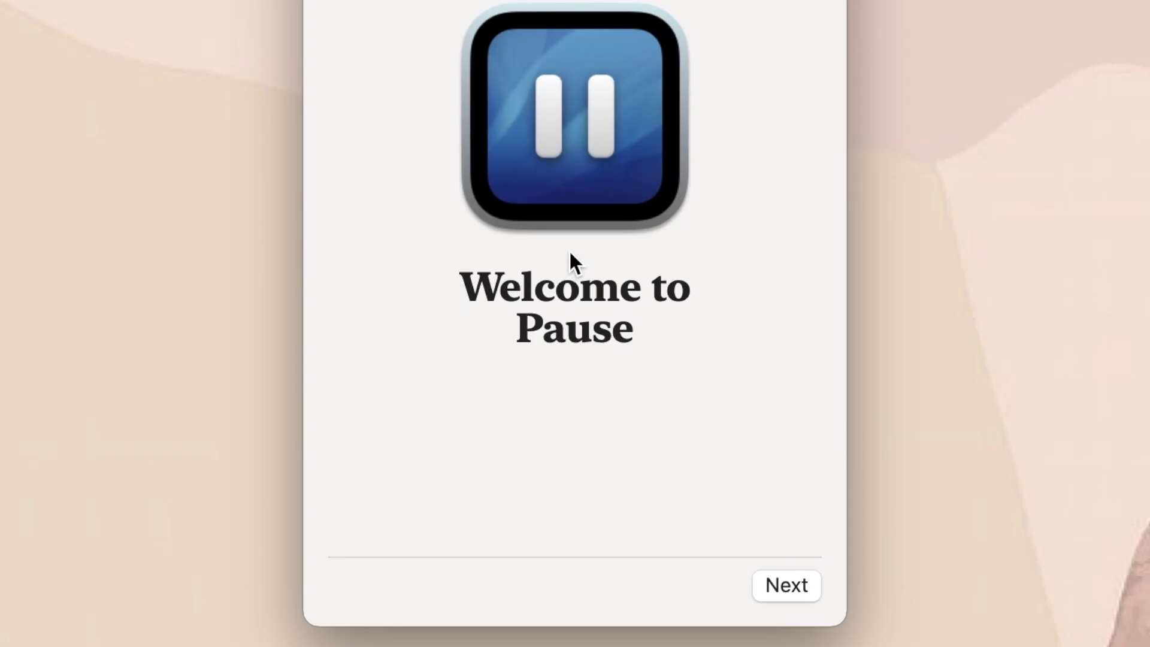
Pass the welcome screen and set the break interval to 1 h 00 m
click(779, 589)
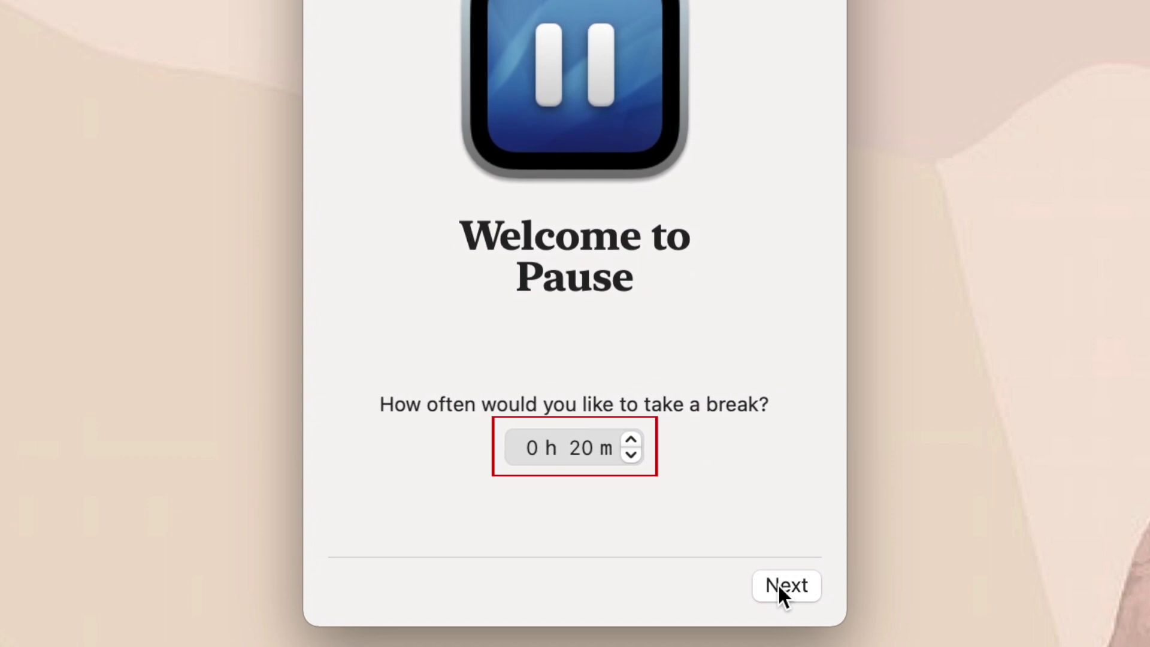
click(631, 440)
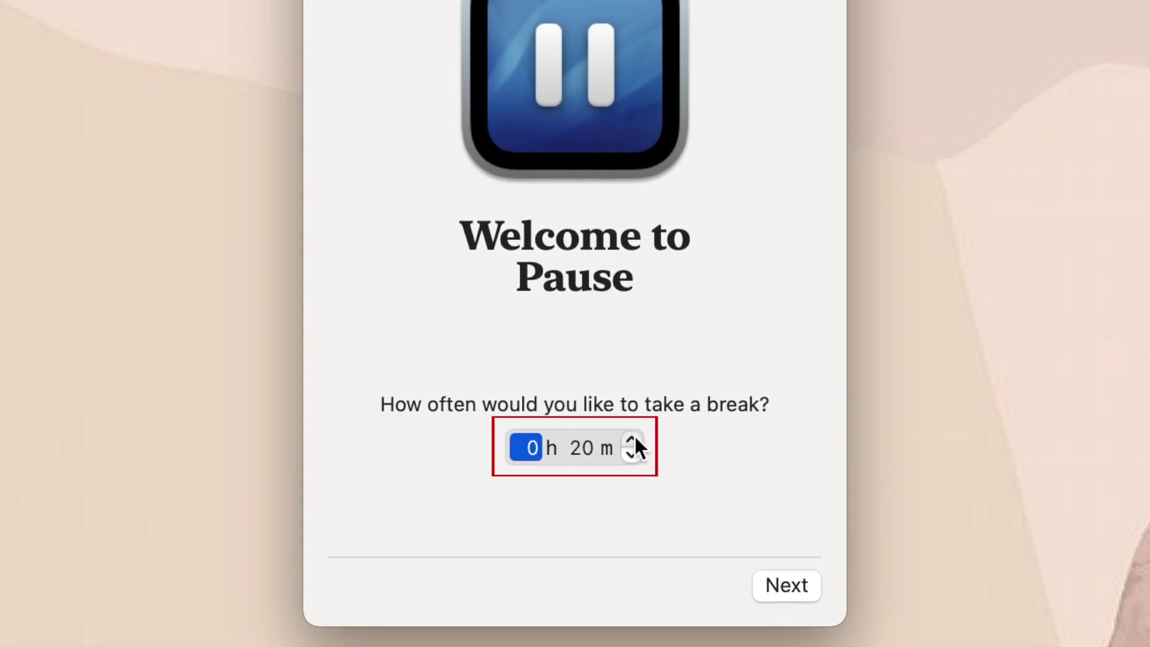
click(631, 455)
click(632, 455)
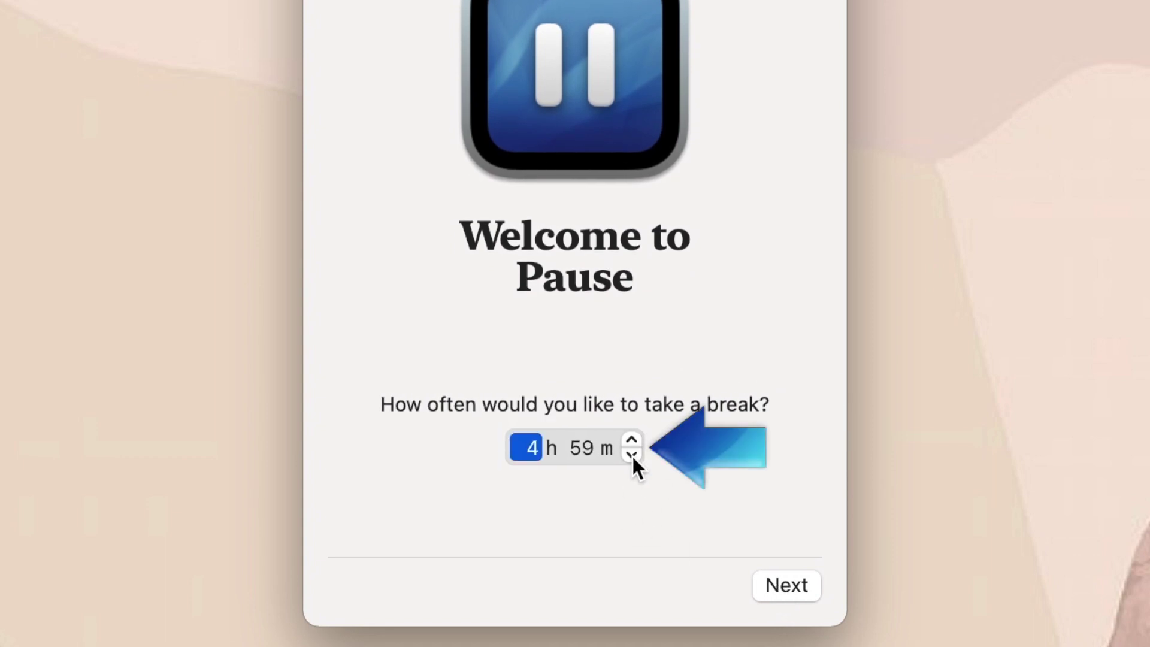
text(1)
click(574, 448)
text(1 h 0)
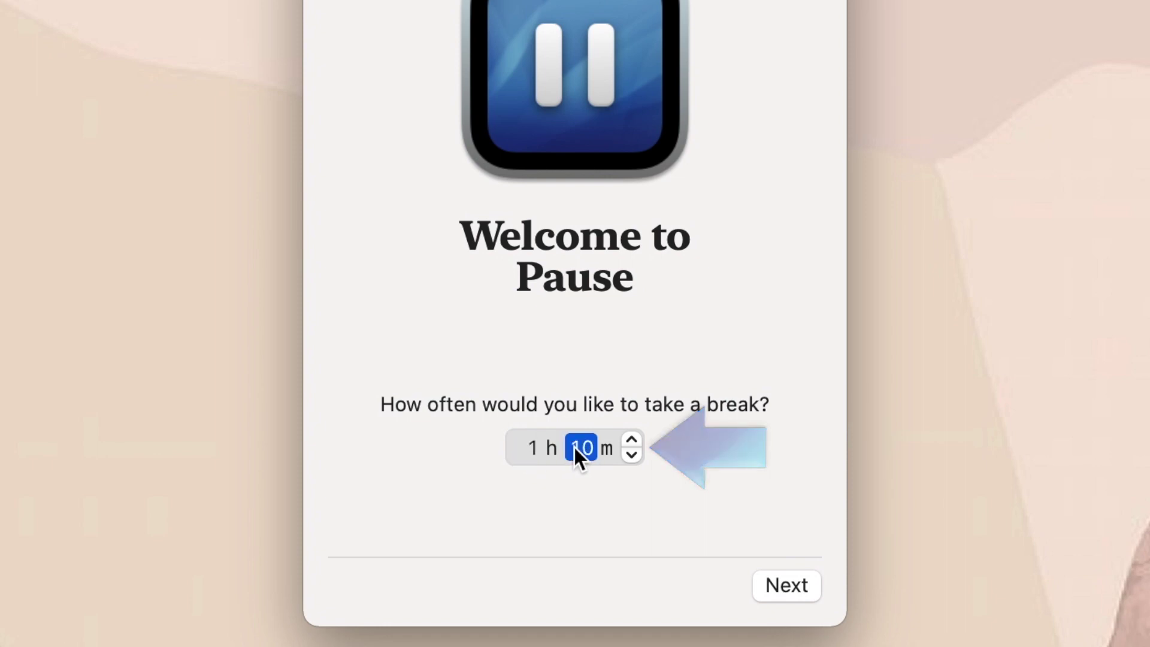
text(0)
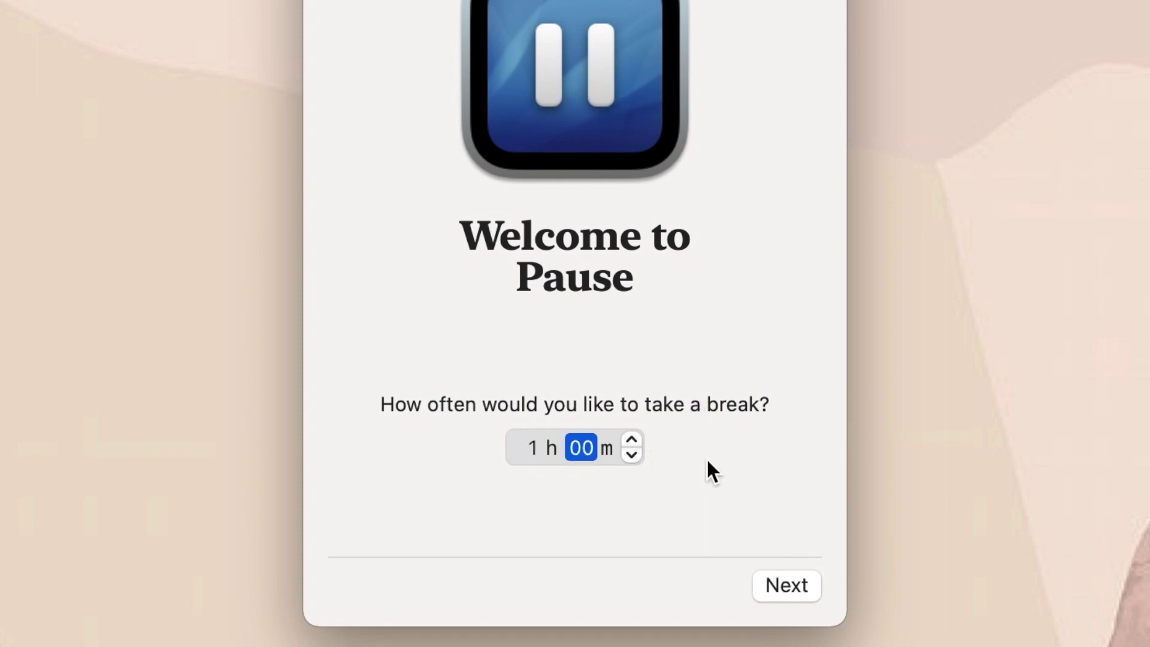
click(794, 586)
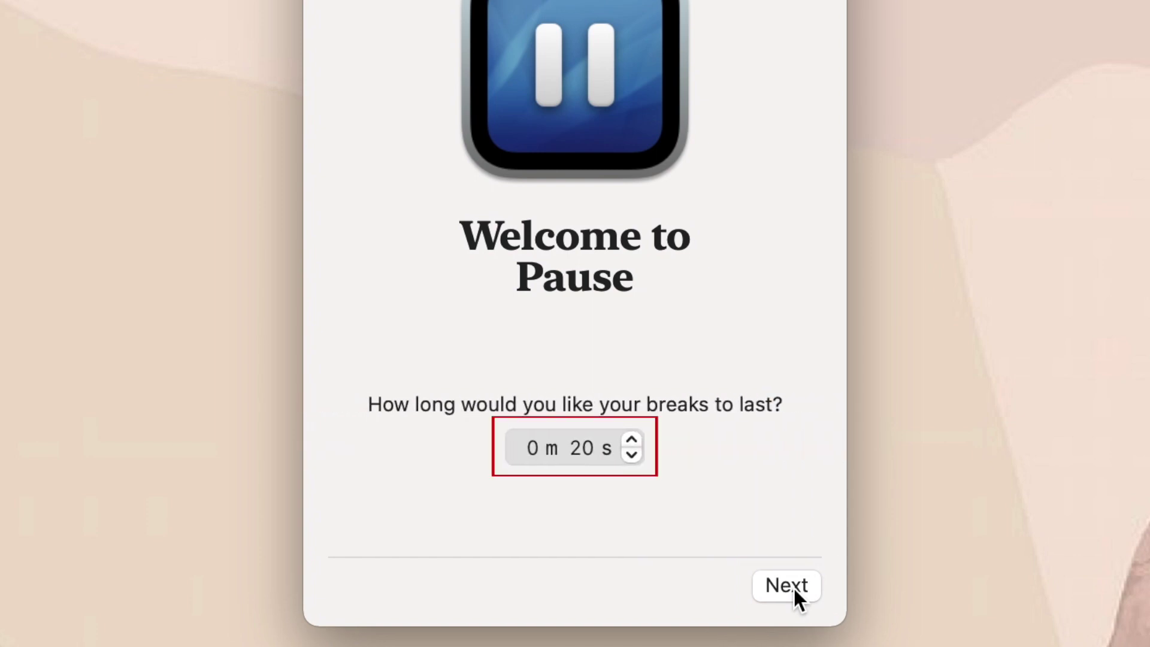
Set the break length to 2 m 00 s and enable notifications
click(531, 447)
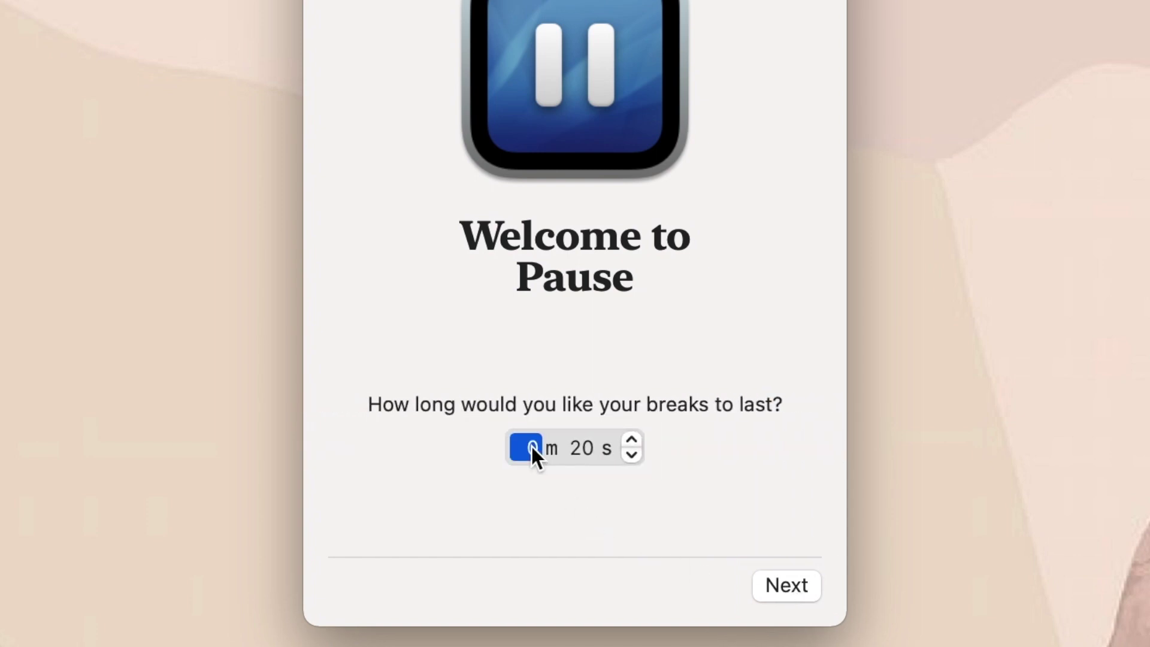
text(2)
click(578, 450)
text(0)
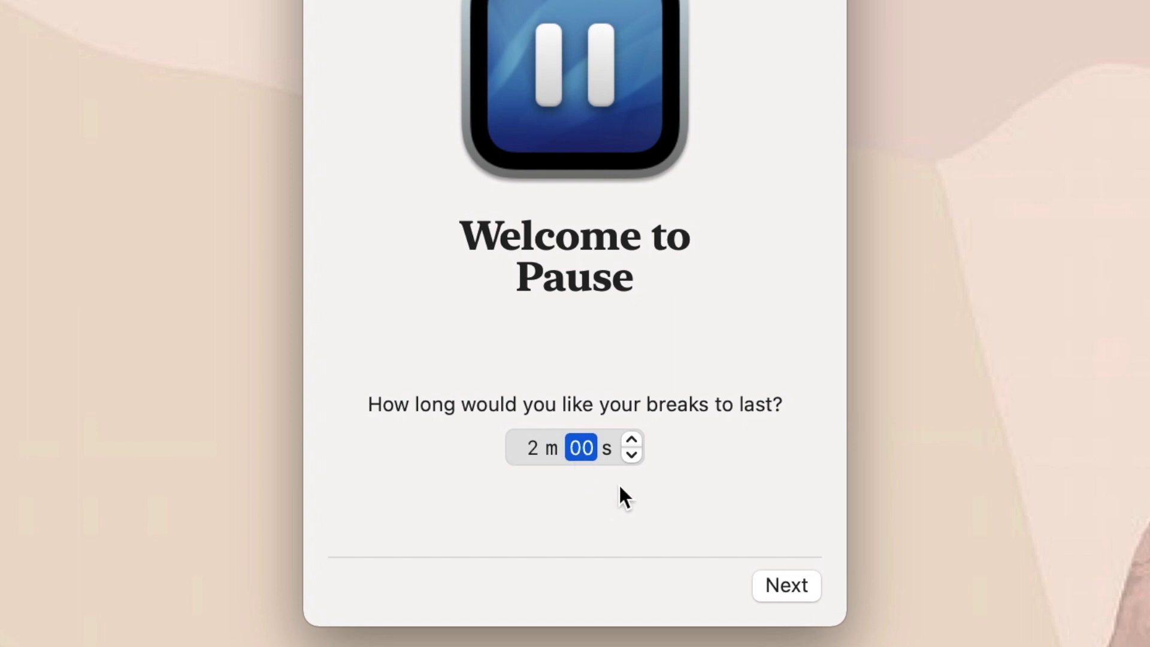
click(787, 585)
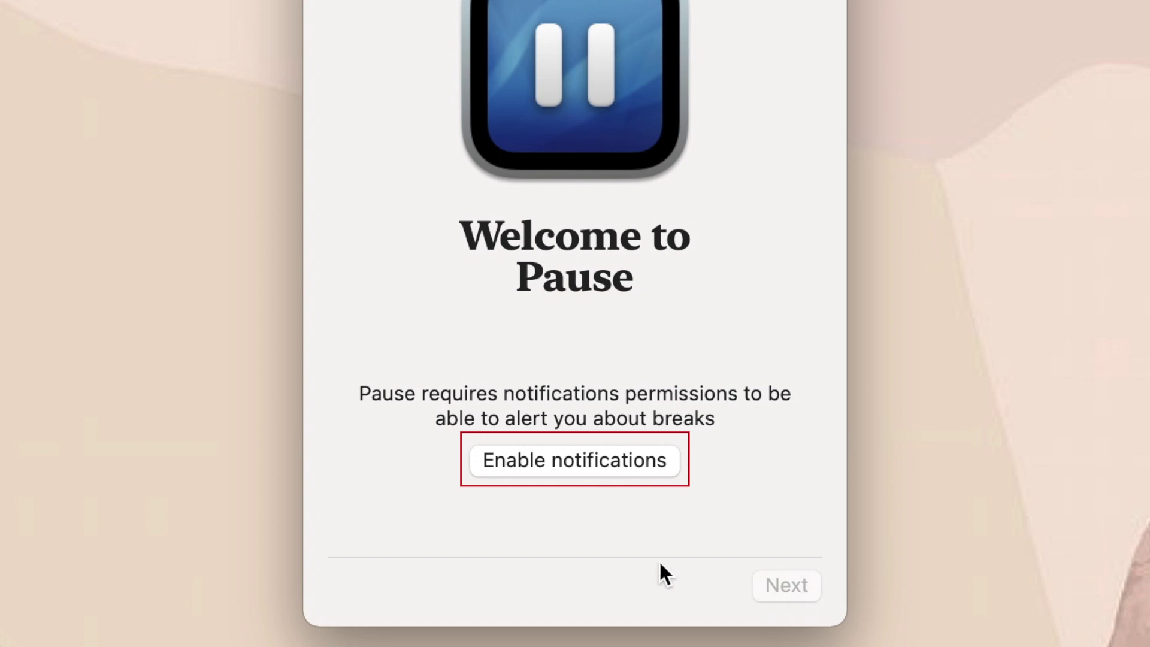
click(574, 466)
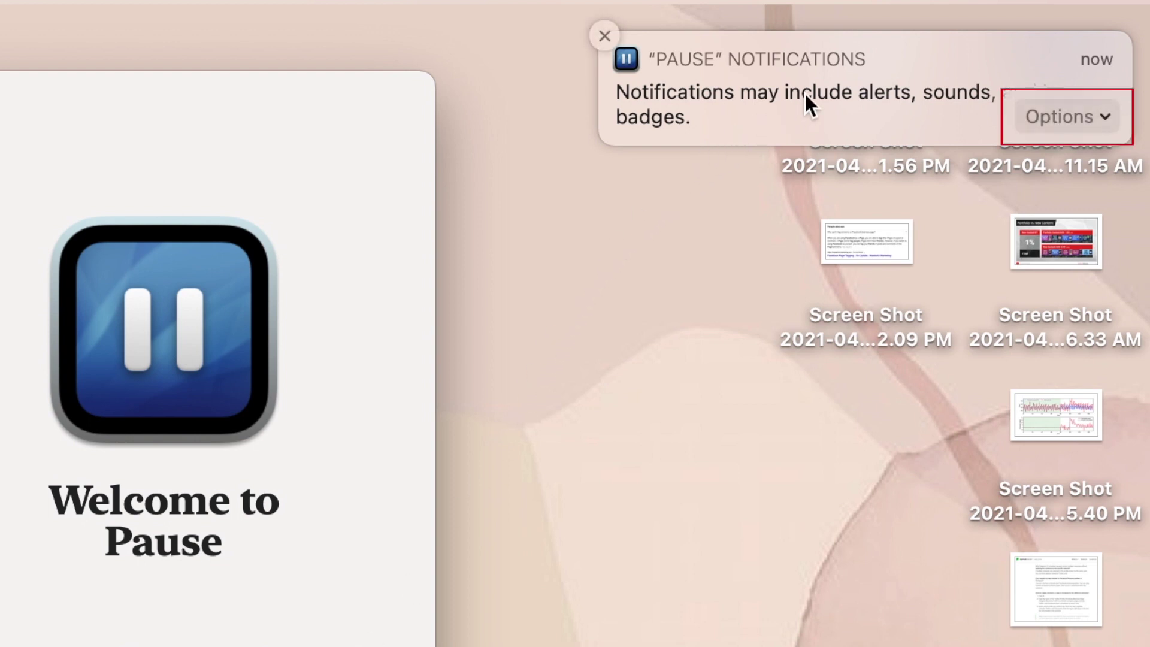
Allow Pause notifications from the banner's Options and advance to the final setup screen
click(1103, 119)
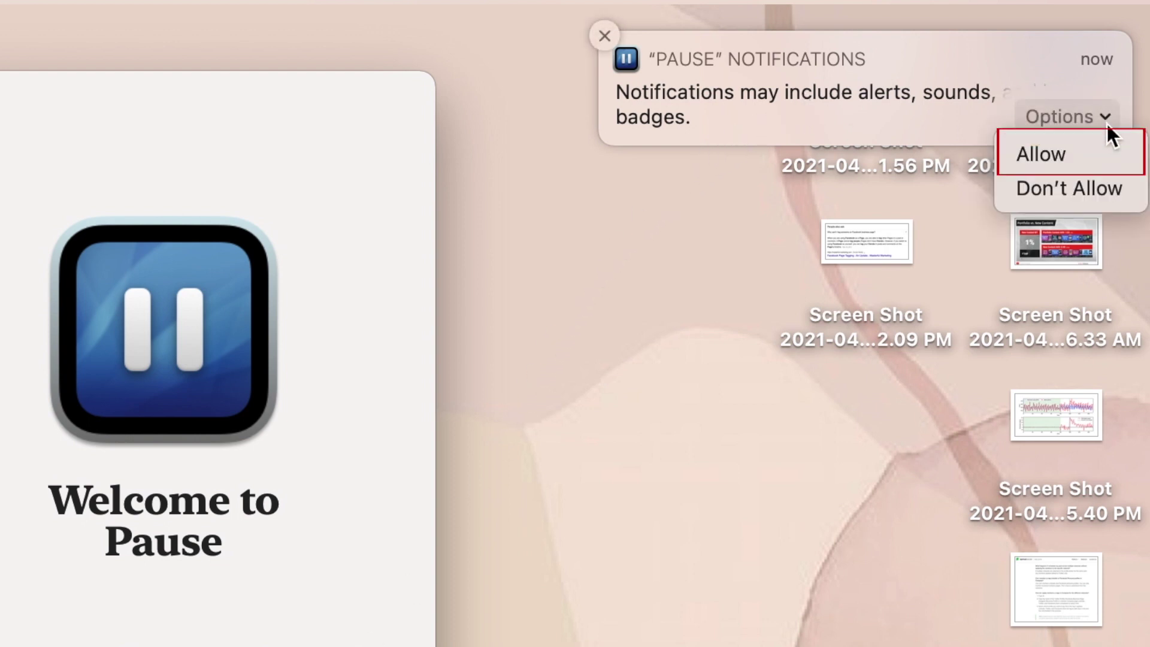
click(1094, 156)
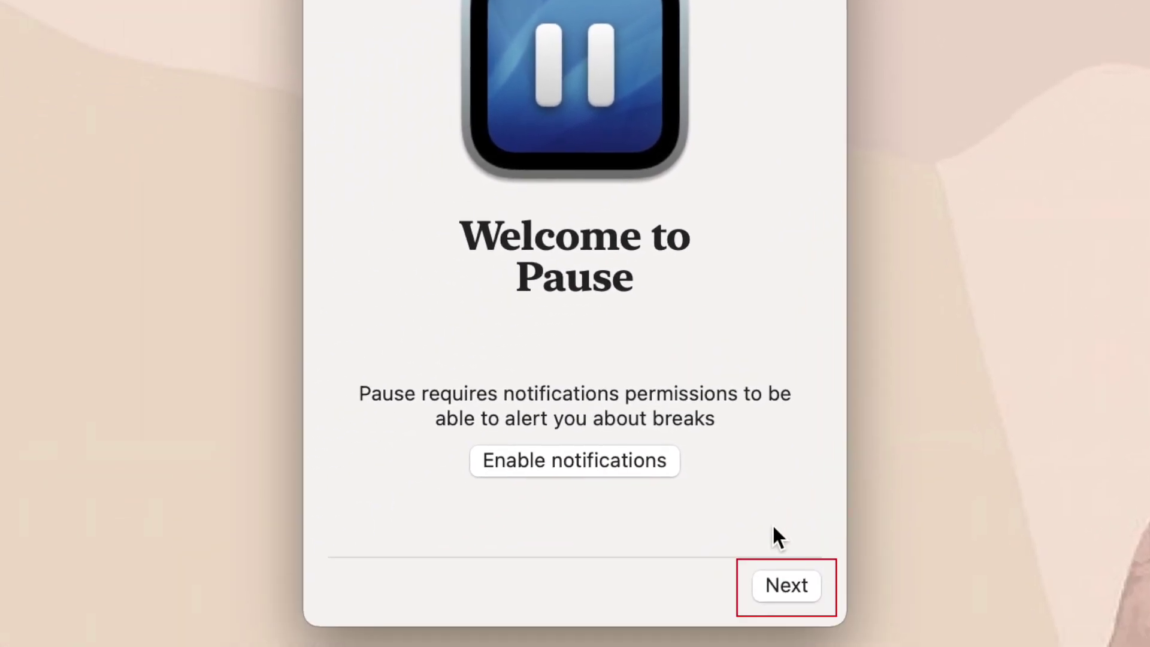
click(778, 593)
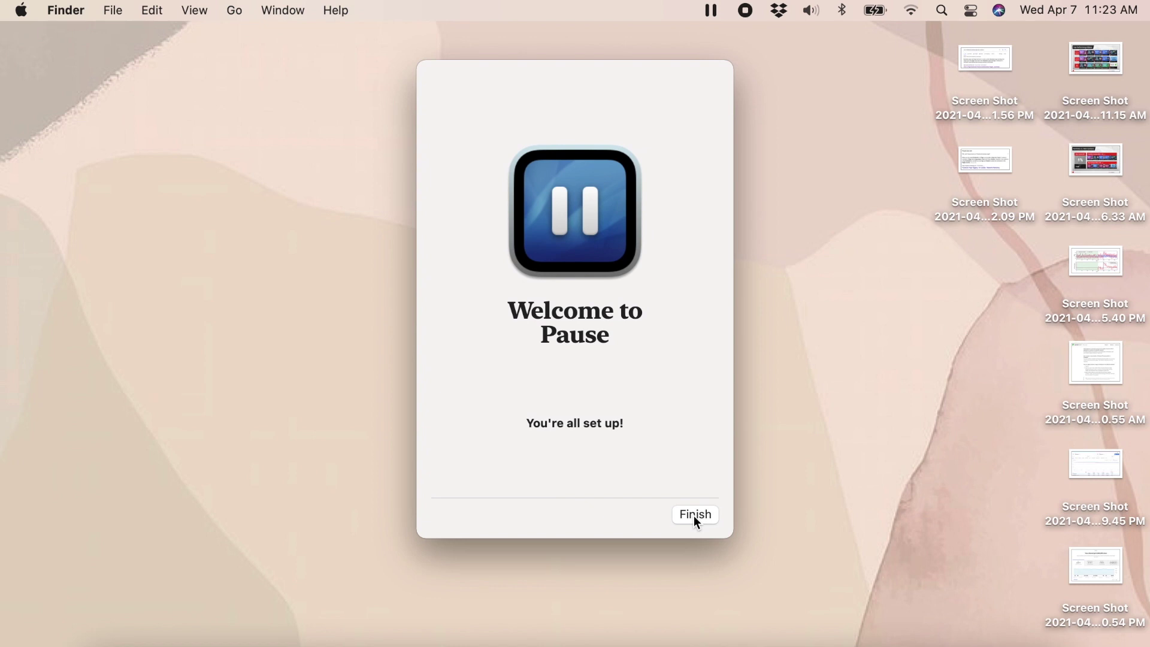
Finish setup and open Pause Preferences from the menu-bar icon
click(694, 515)
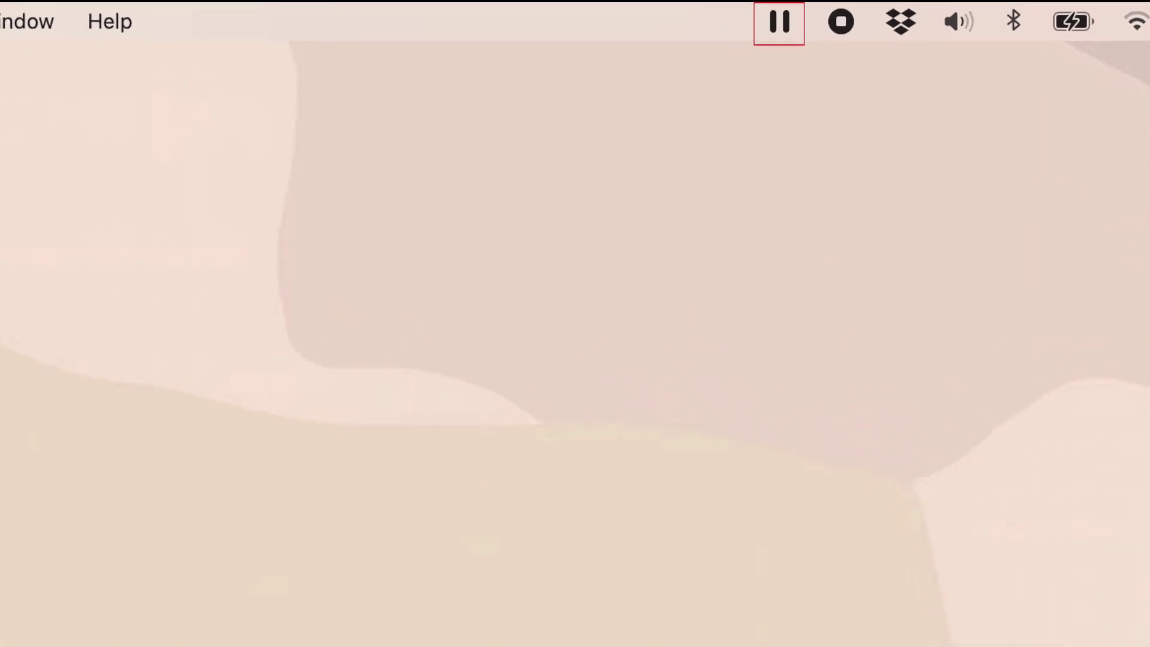
click(794, 20)
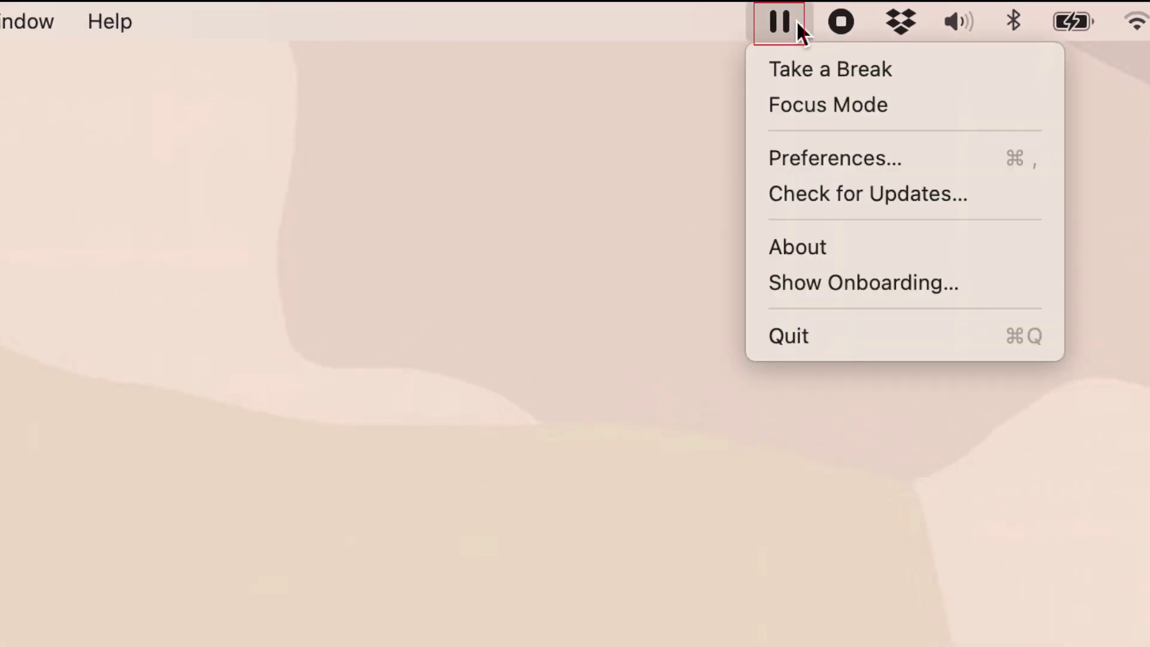
click(888, 158)
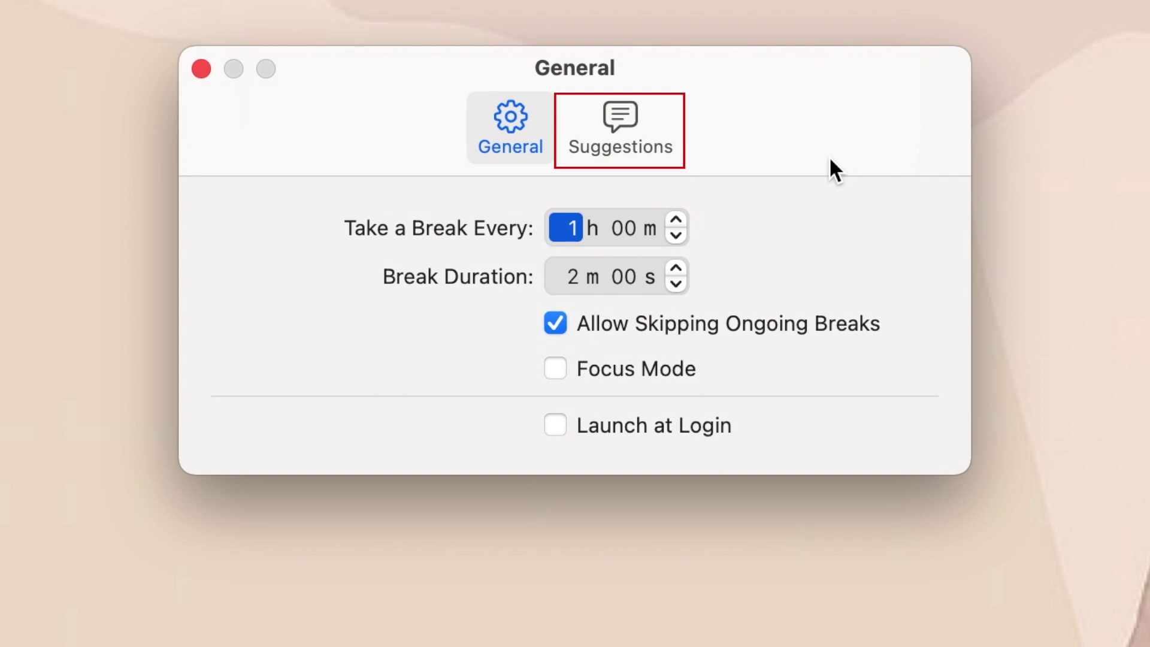
Add suggestions 'Go outside', 'Have a snack' and 'Check on your cat', then return to General
click(607, 125)
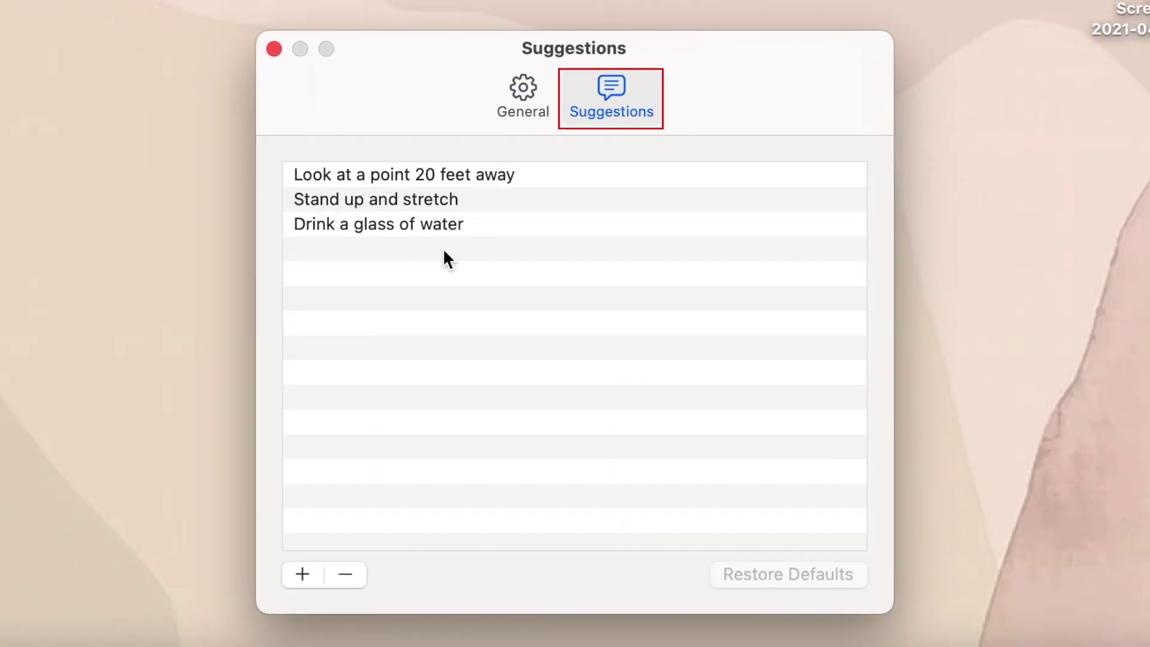
click(435, 196)
key(super+n)
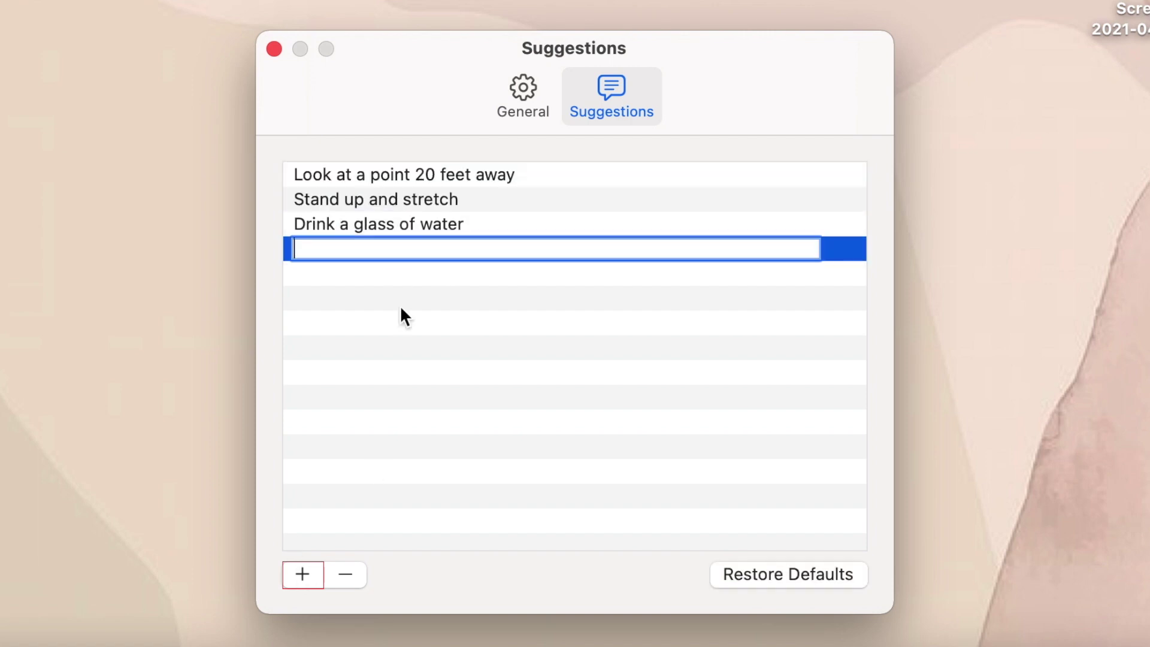
text(Go outside)
key(Return)
key(super+n)
text(Have)
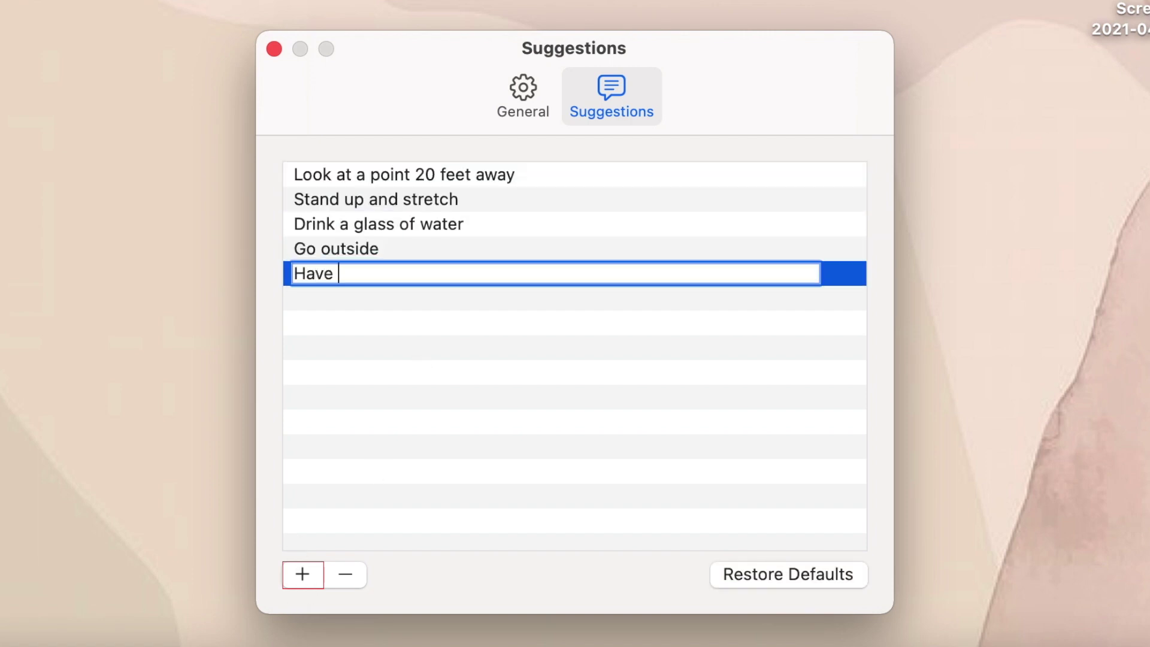
text( a snack)
click(302, 574)
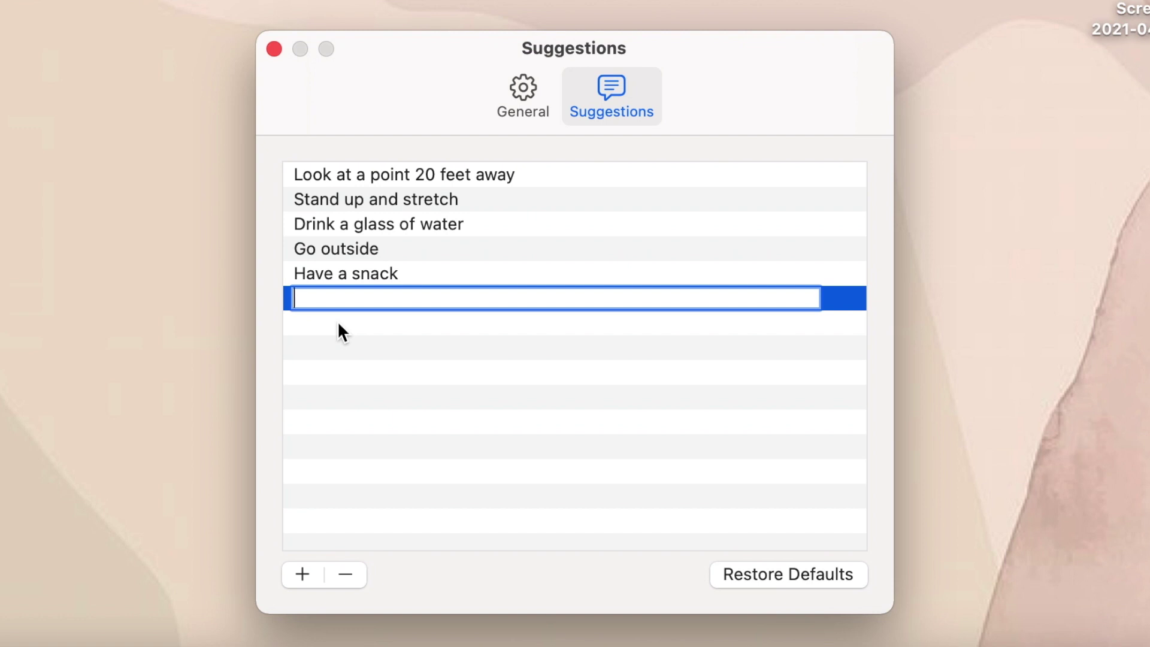
text(Check on your cat)
key(Return)
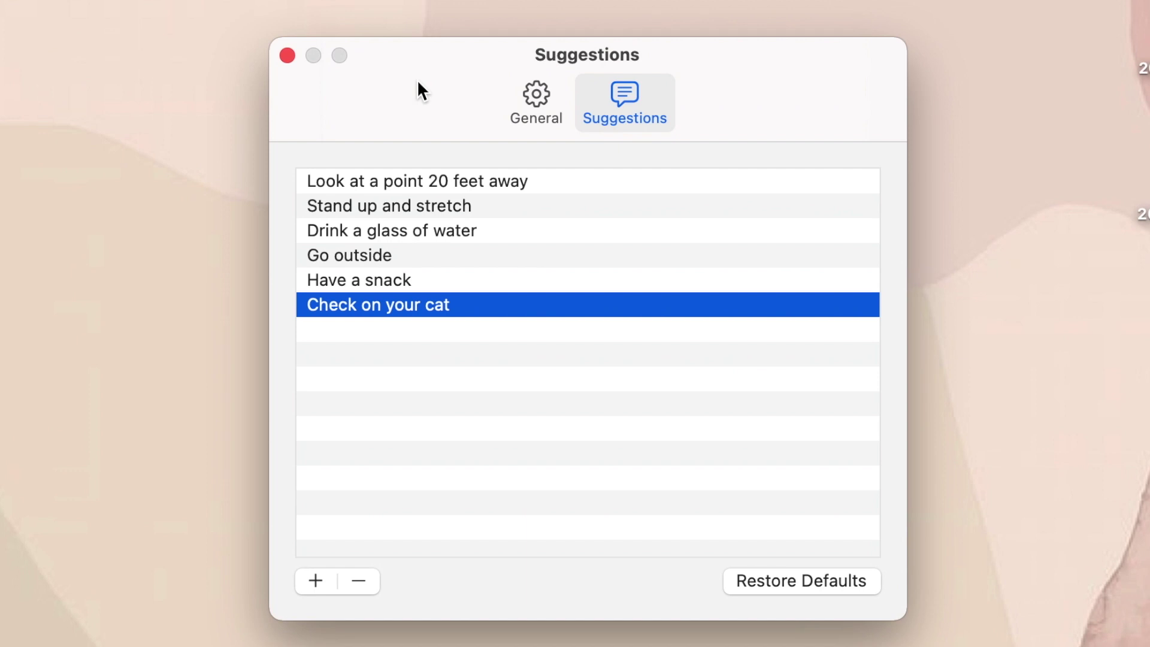
click(532, 115)
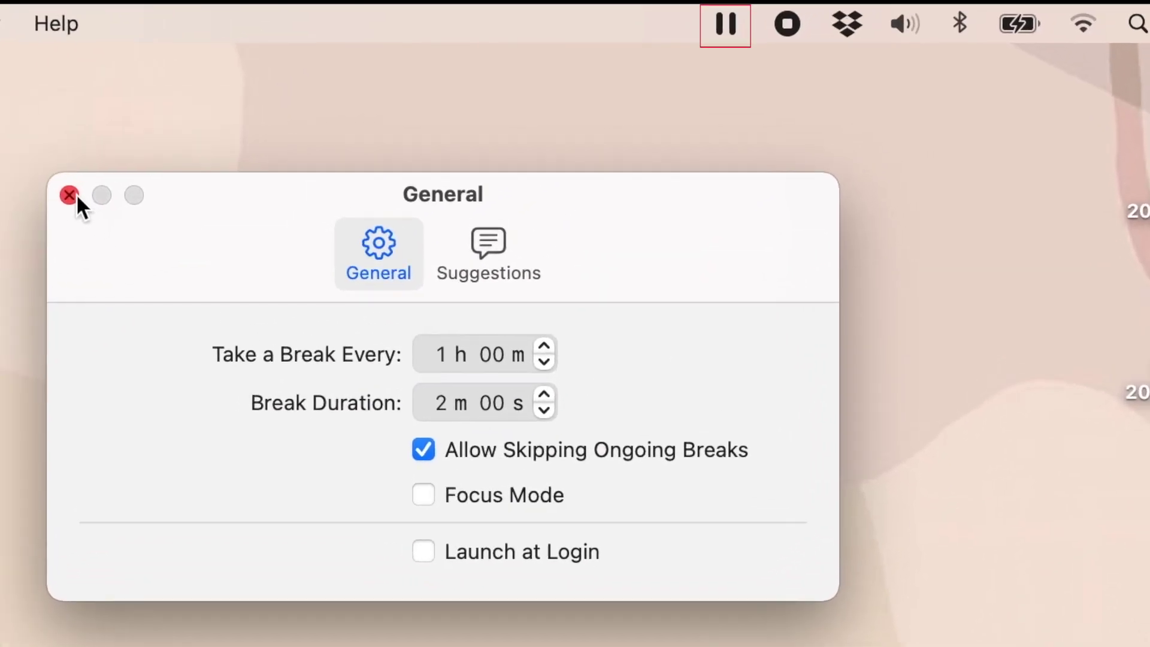
Close preferences, start a manual 'Stand up and stretch' break, and skip it
click(70, 196)
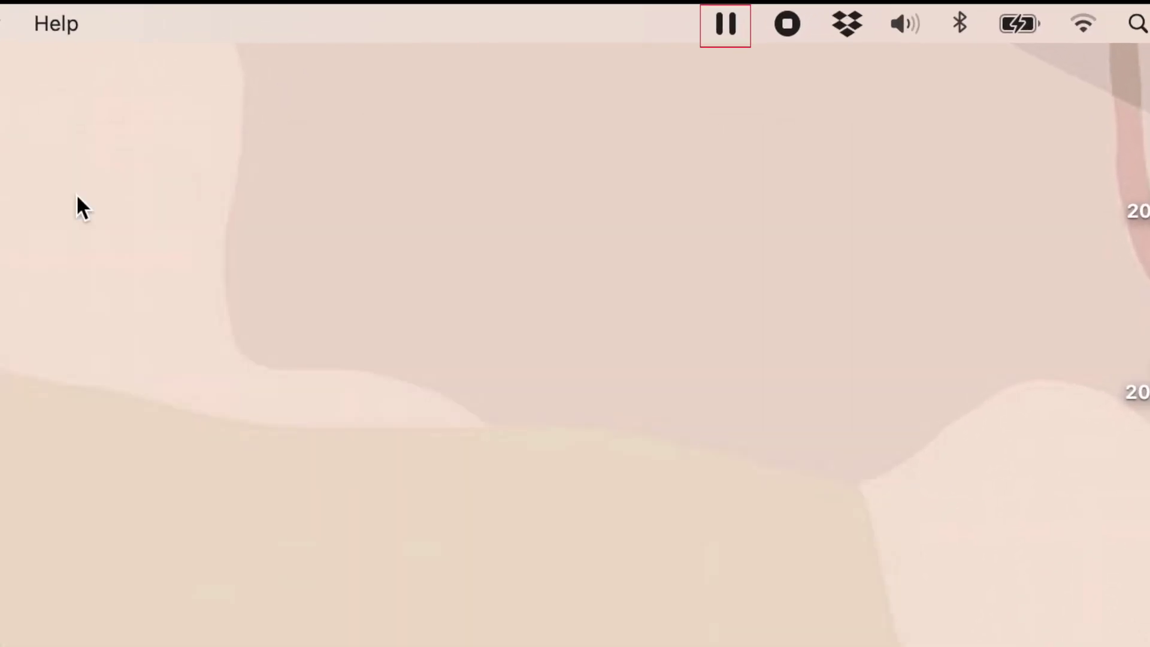
click(735, 27)
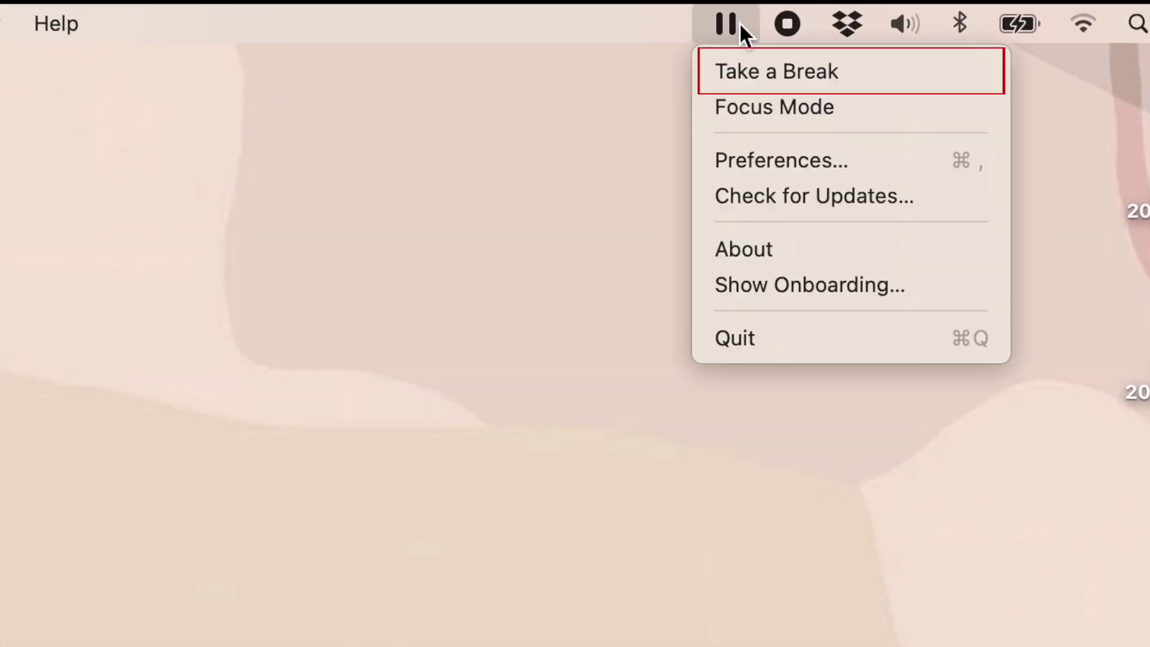
click(868, 73)
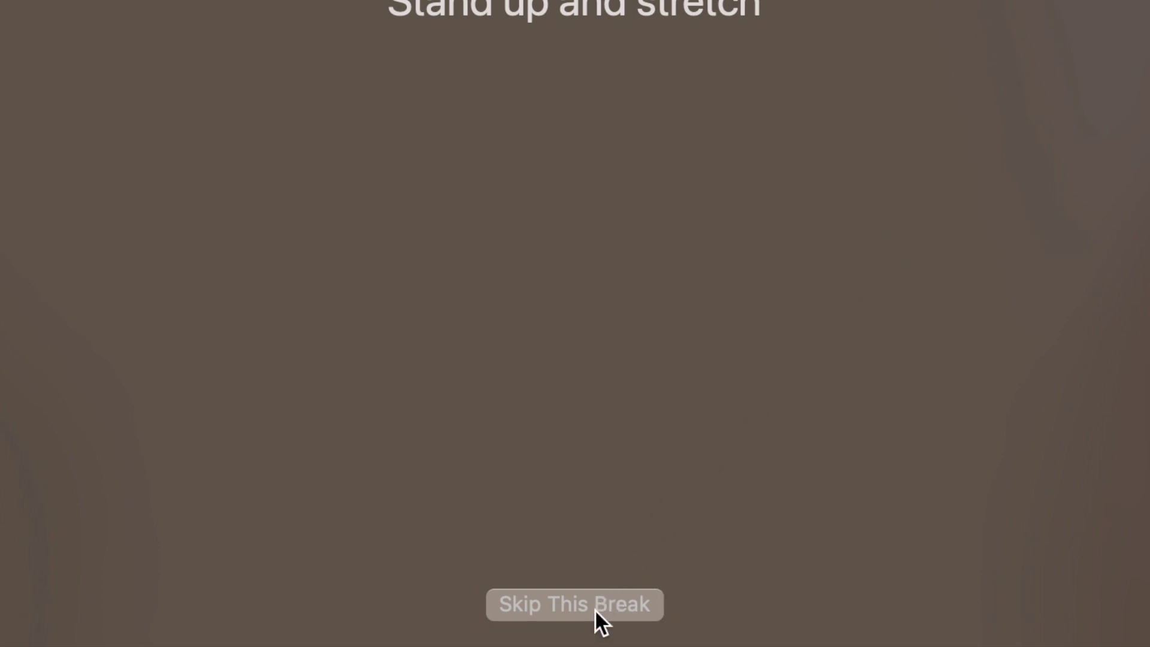
click(596, 609)
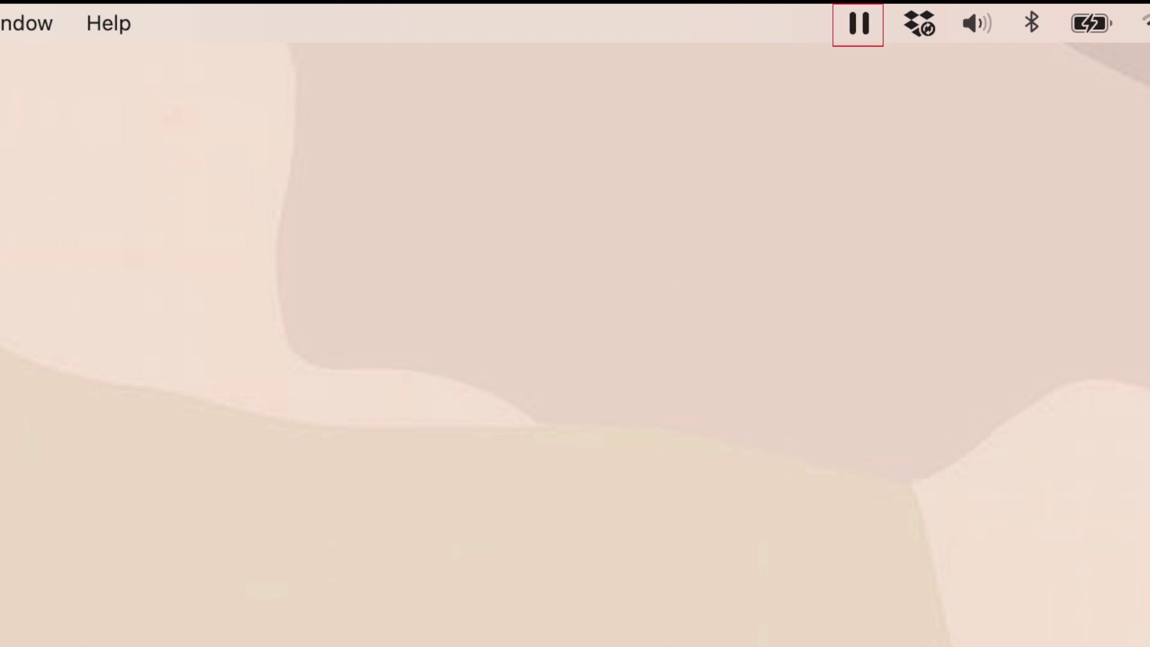
Switch on Focus Mode, confirm its checkmark, and bring up the Welcome to Pause screen
click(859, 26)
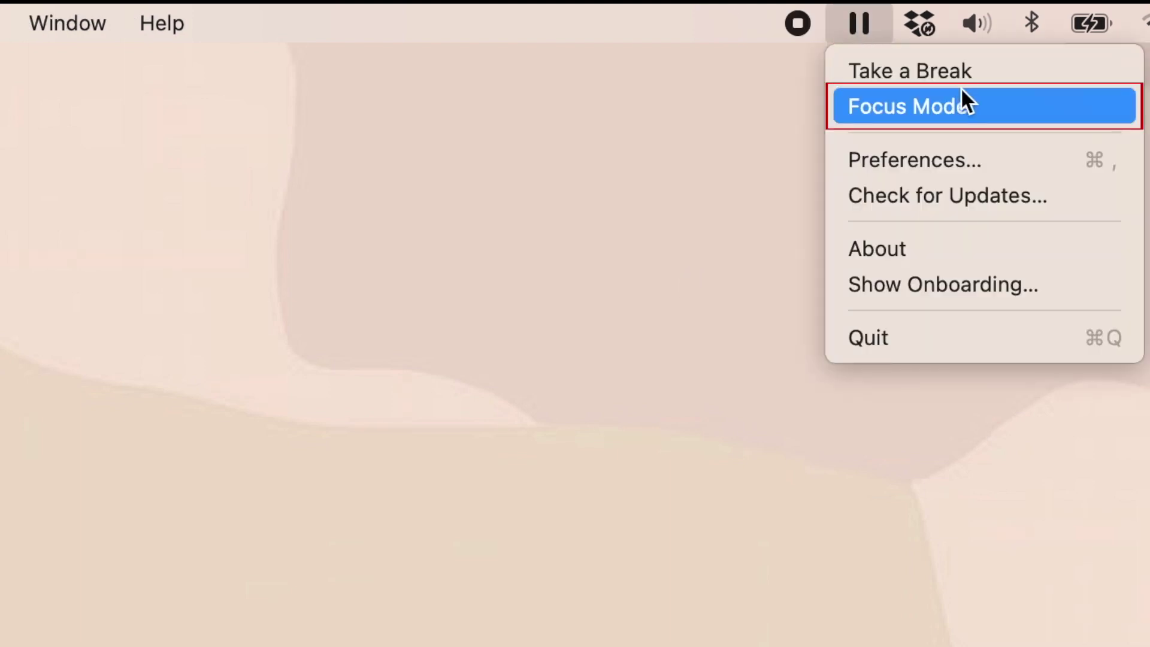
click(996, 107)
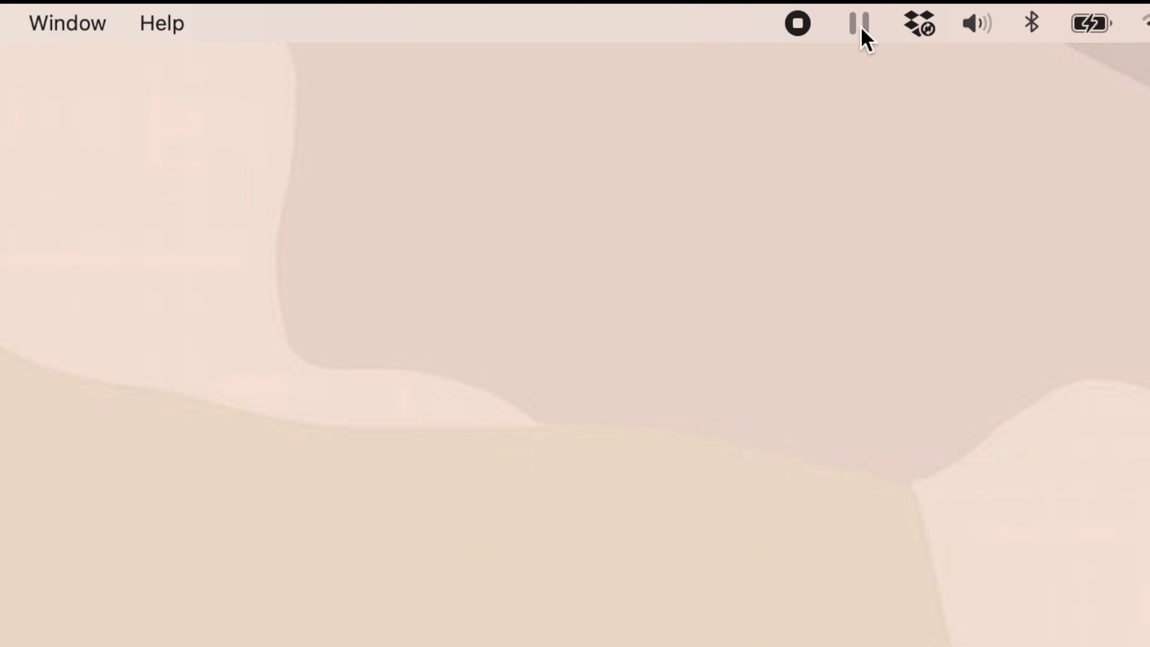
click(860, 27)
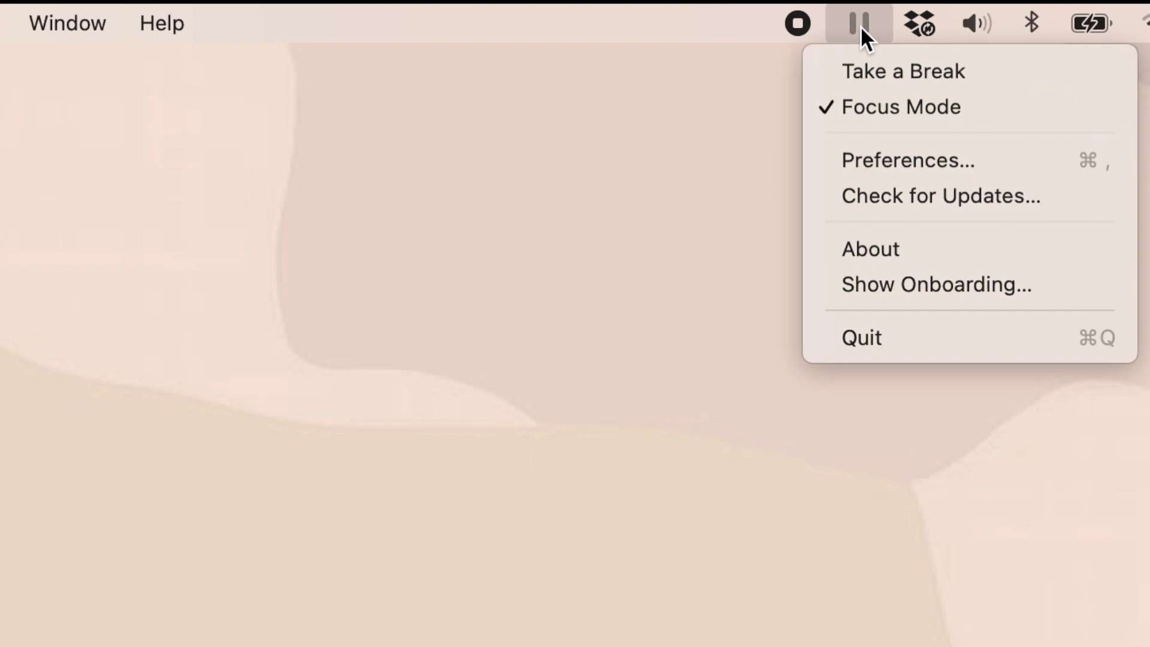
click(946, 107)
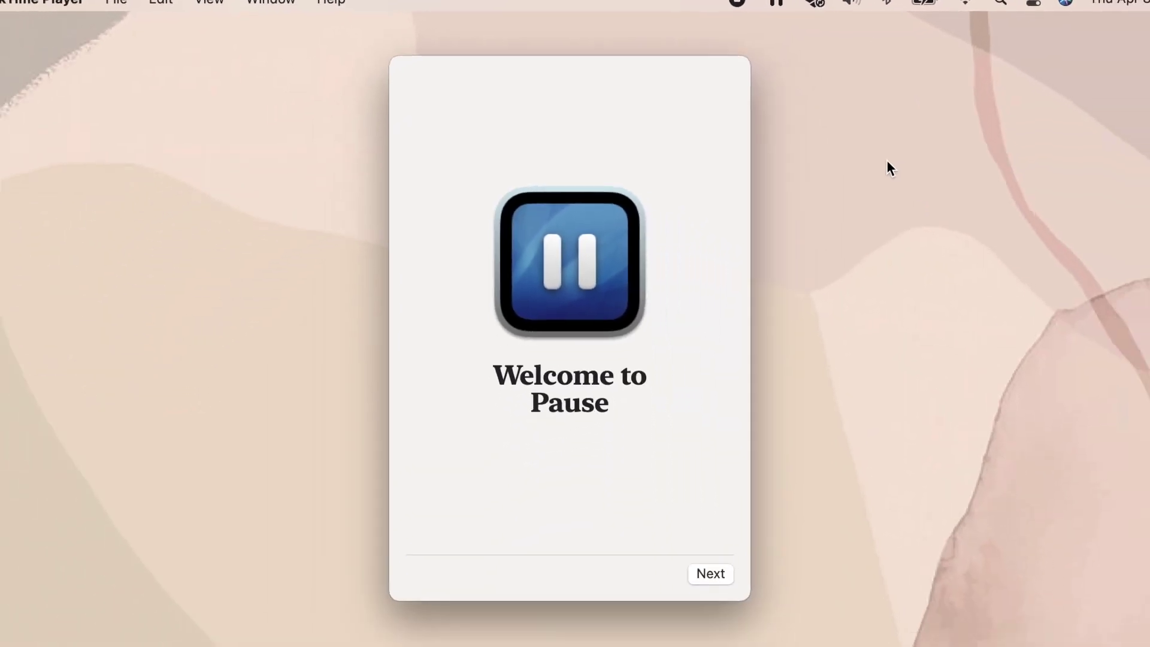